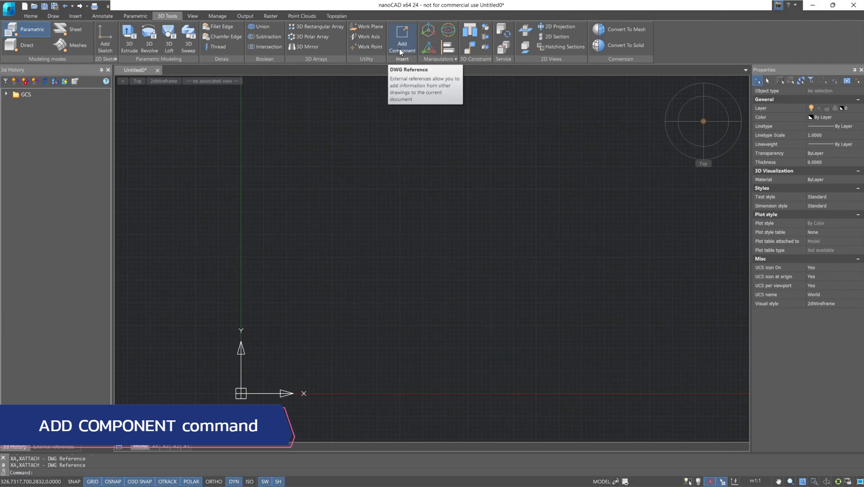
- Insert the Bracket drawing as an attached component, picking the insertion point on screen near the origin at about X 114.56, Y 72.51
click(399, 47)
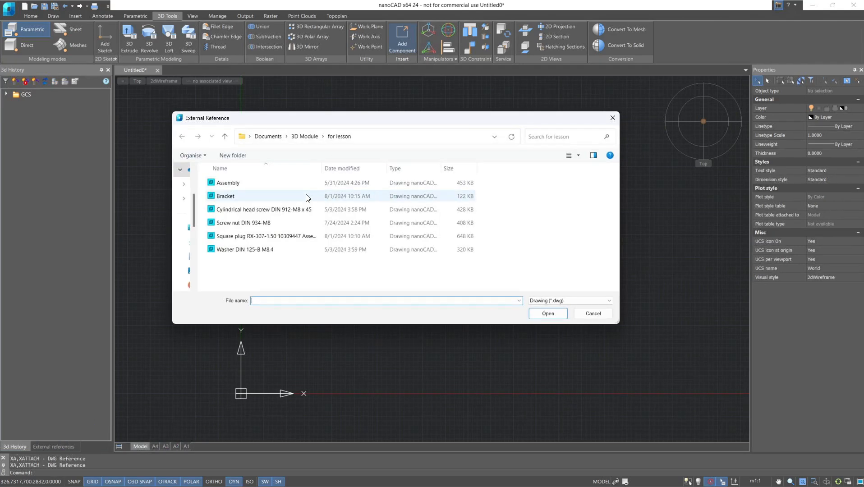
click(307, 197)
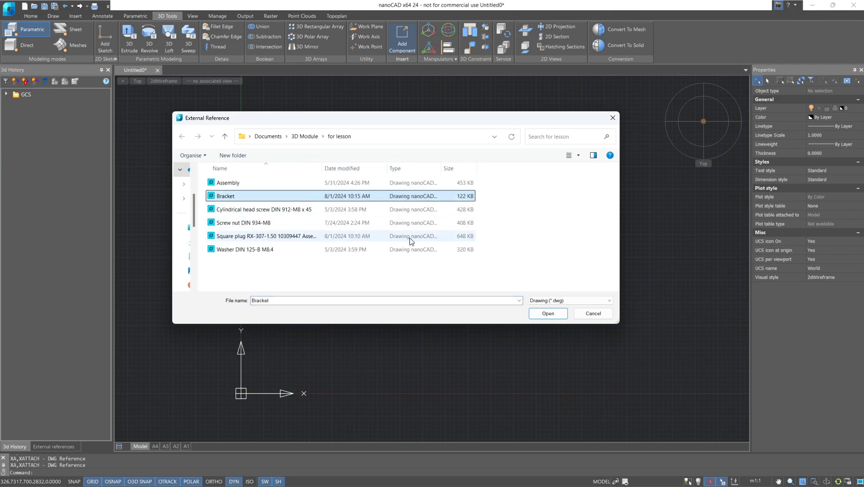
click(538, 312)
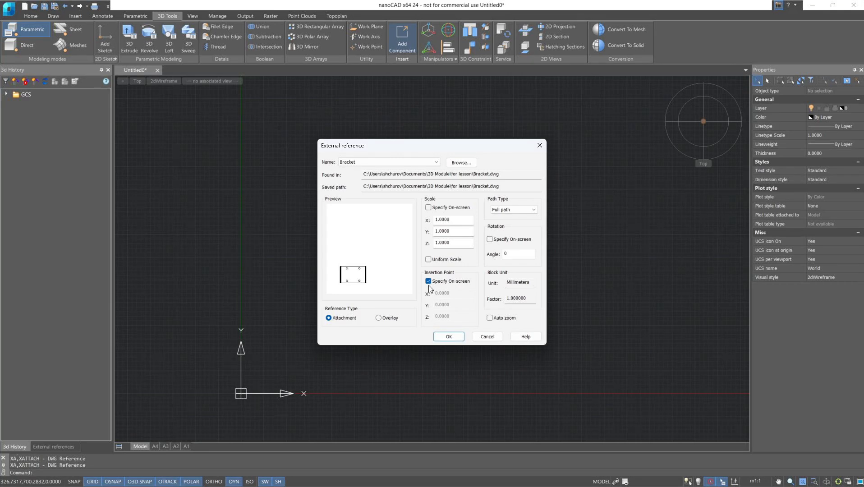
click(453, 336)
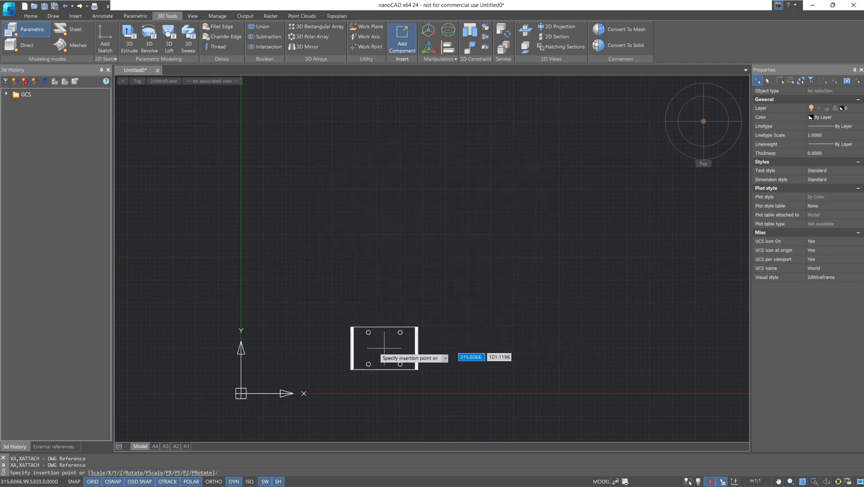
click(293, 360)
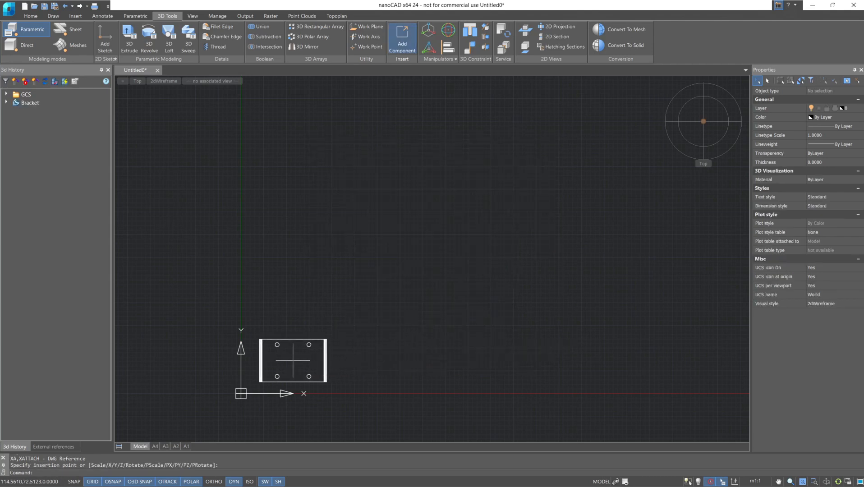
- Show the bracket in the Top SW Iso view with the Shaded with edges visual style
click(688, 134)
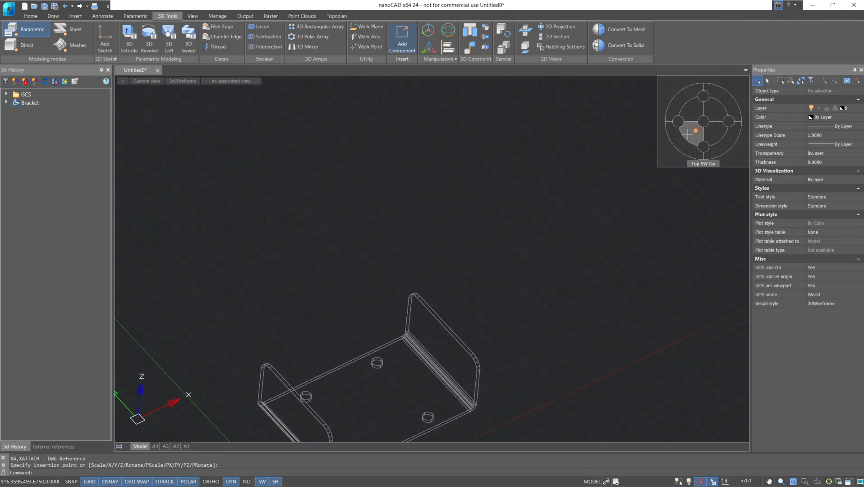
click(182, 83)
click(213, 179)
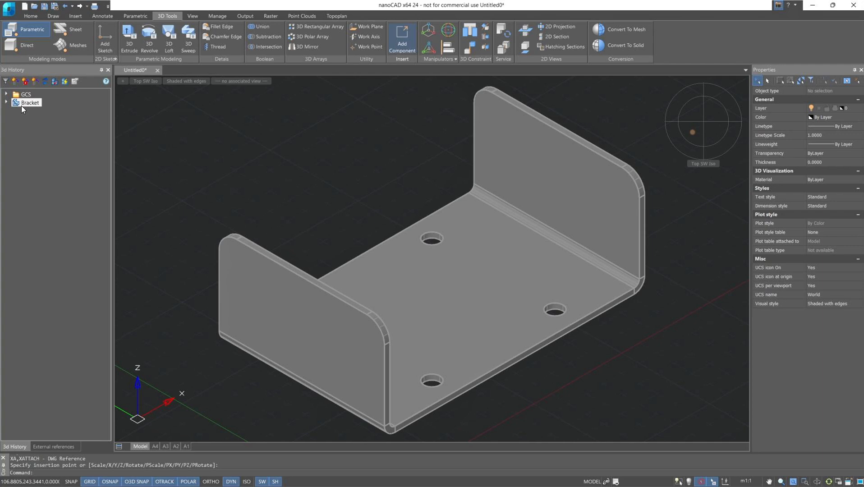
- Expand the Bracket reference down to its feature history and start editing the reference in place
click(7, 103)
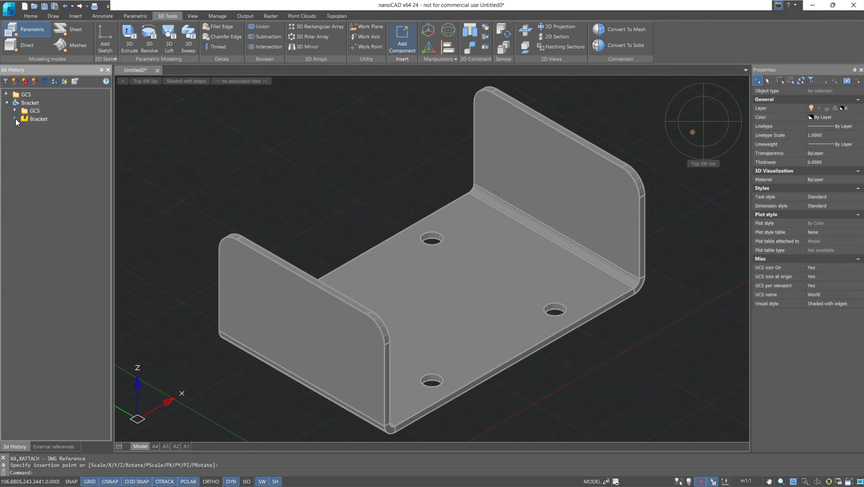
click(15, 118)
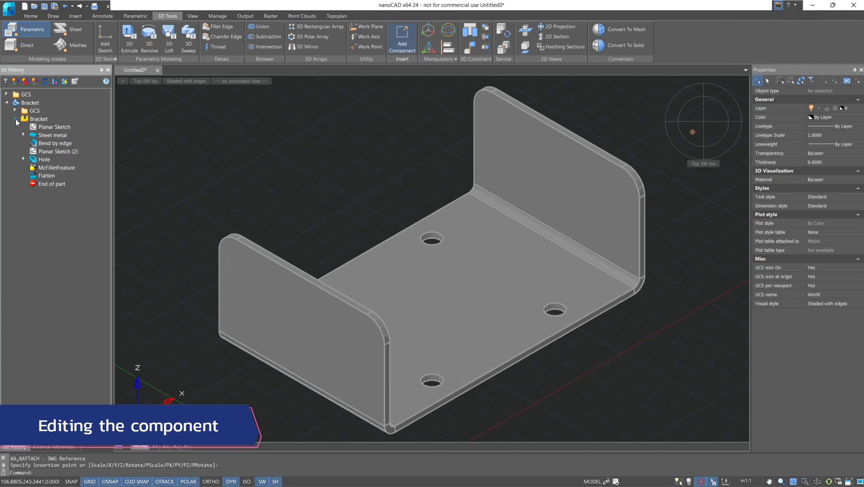
click(26, 103)
right_click(25, 103)
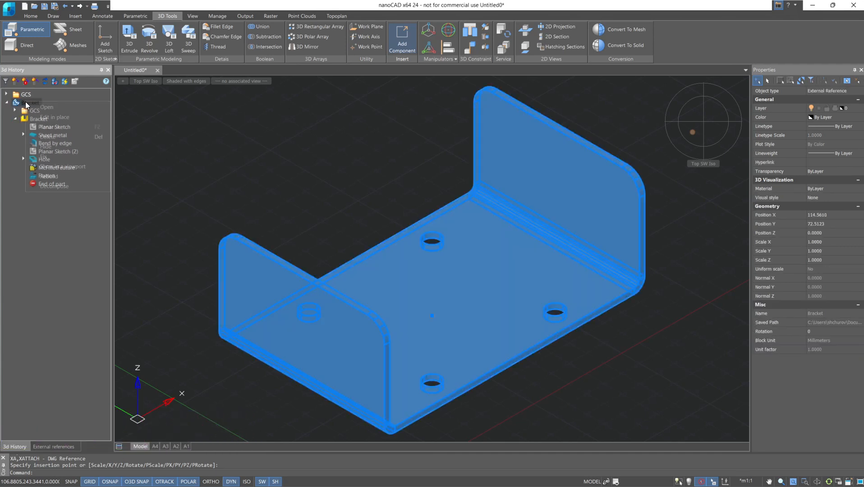
click(73, 117)
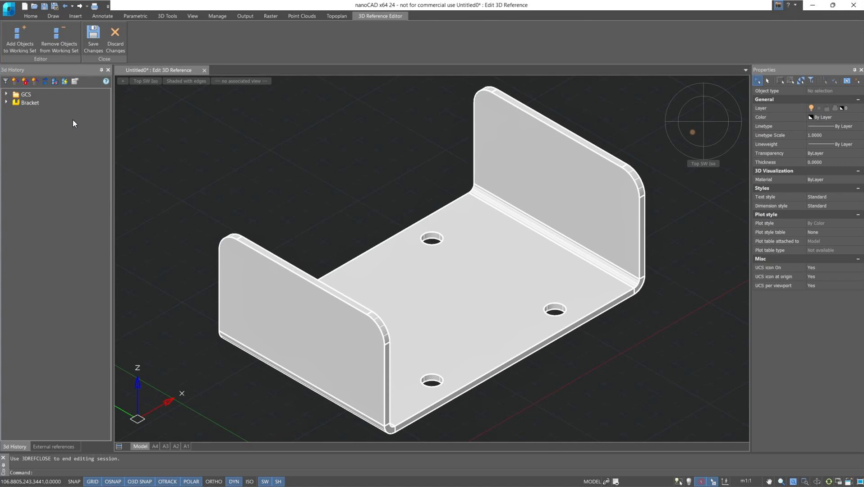
- Suppress the McFilletFeature in the Bracket part's history
click(6, 102)
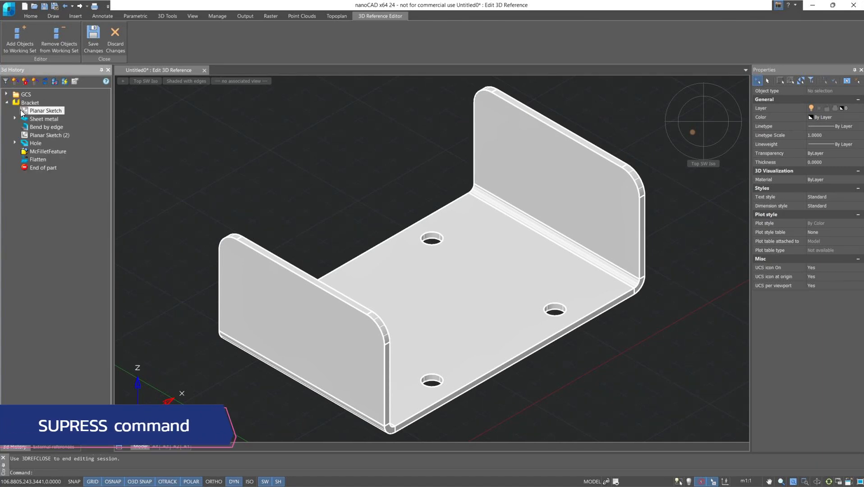
click(47, 153)
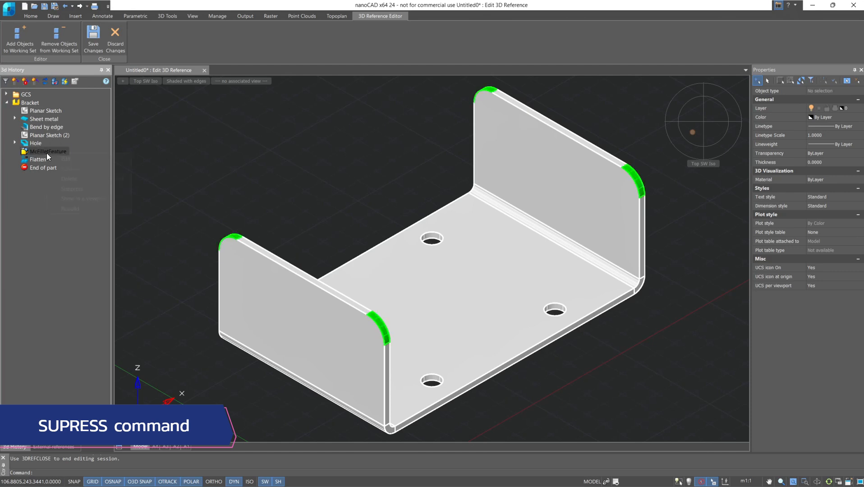
right_click(47, 152)
click(67, 190)
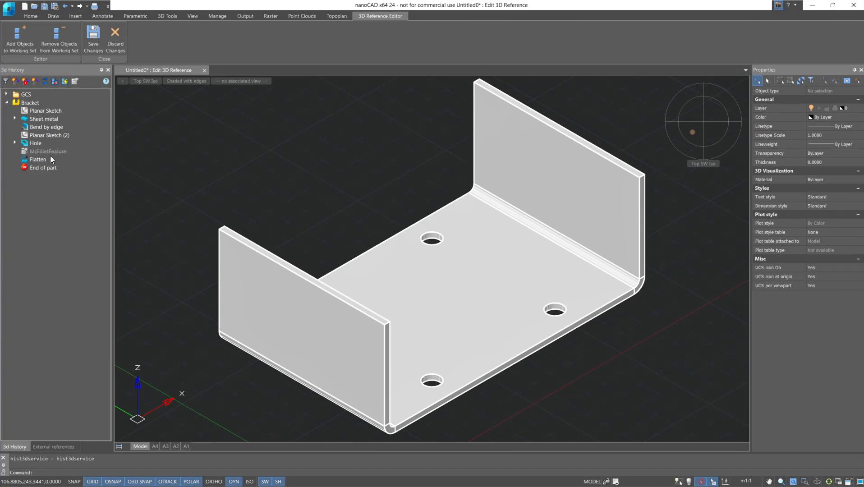
- Unsuppress the bracket's McFilletFeature and suppress it again
right_click(48, 151)
click(66, 187)
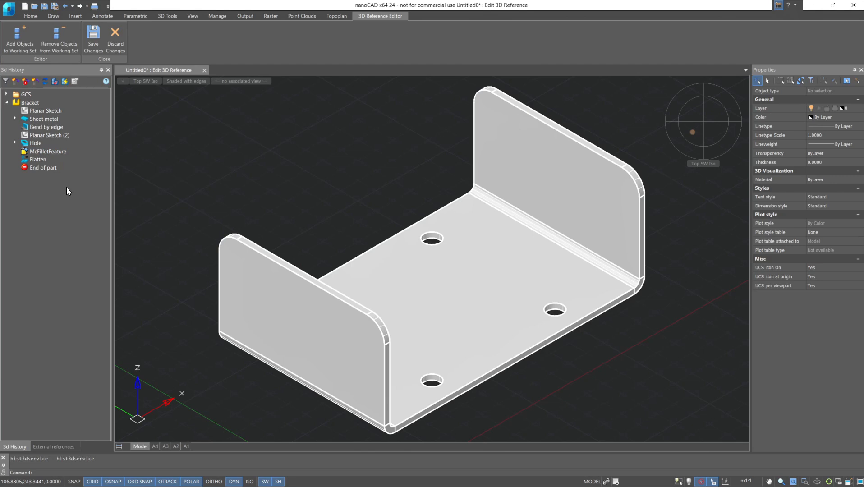
click(53, 153)
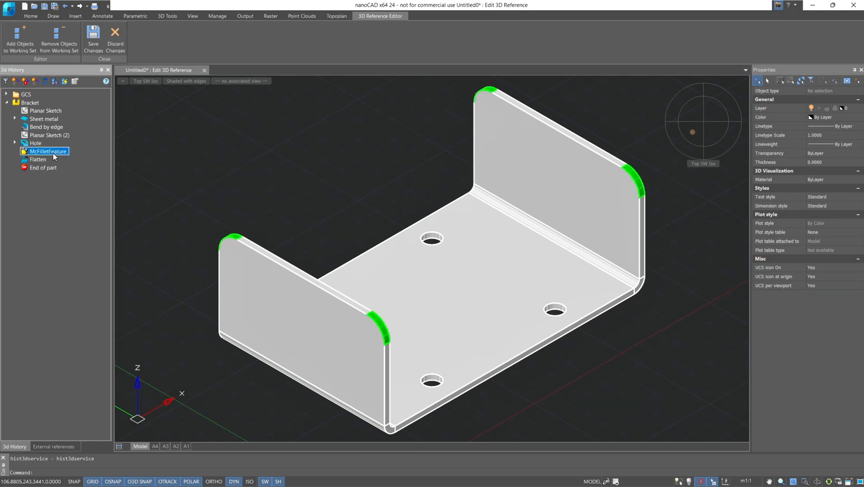
right_click(53, 153)
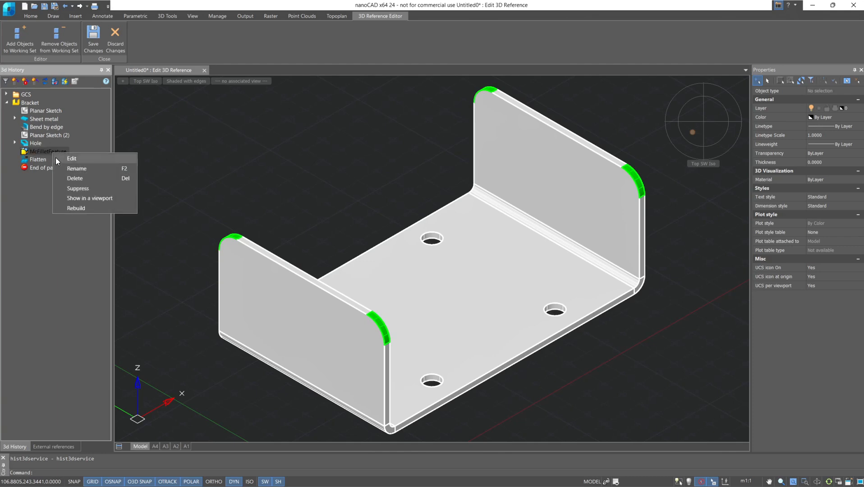
click(71, 188)
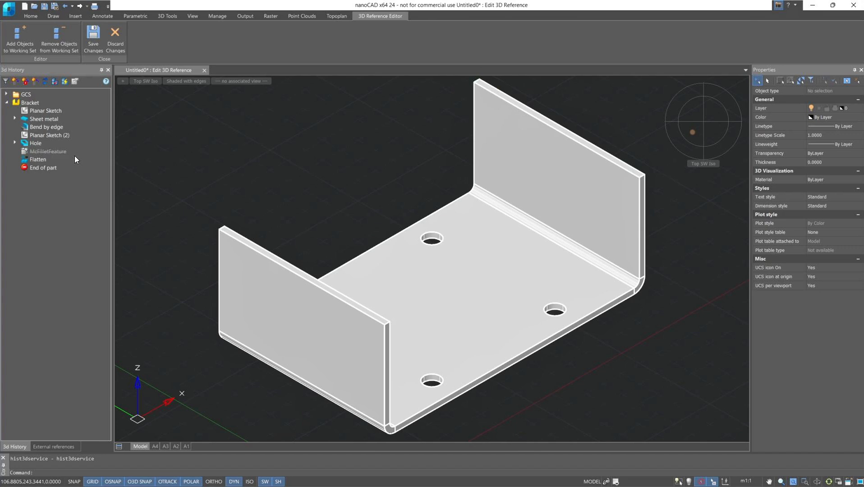
- Finish the in-place edit by saving the changes, and reload the Bracket reference
click(94, 51)
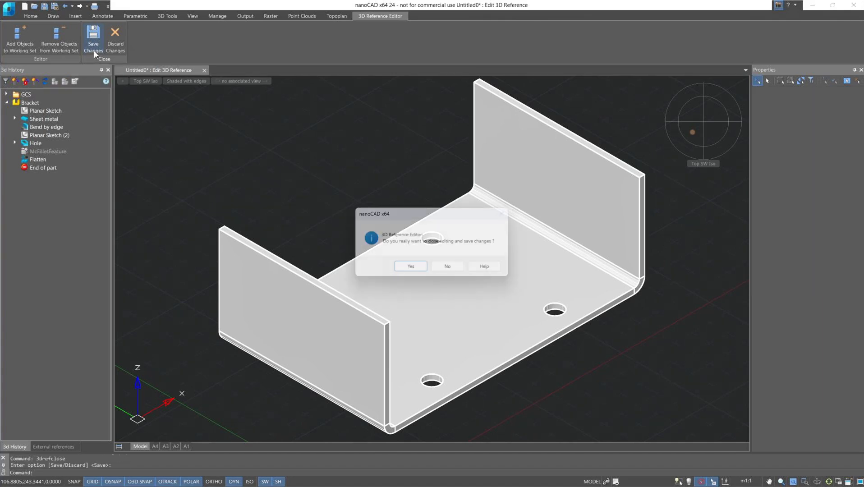
click(399, 272)
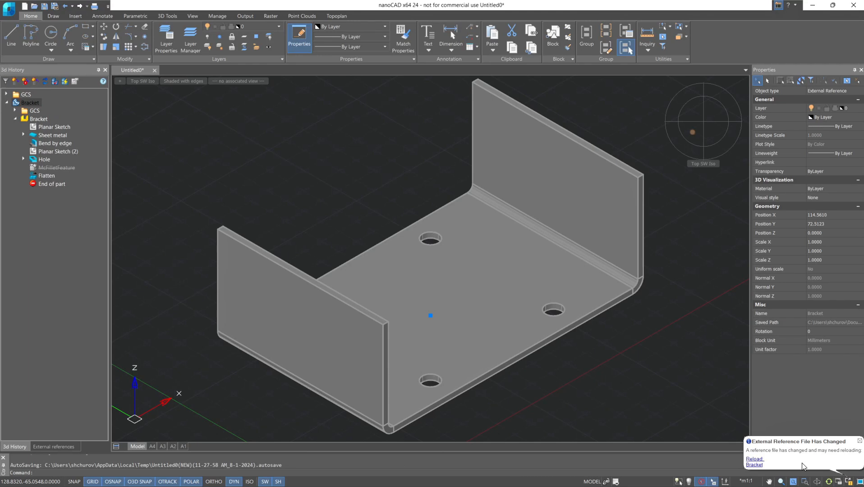
click(756, 462)
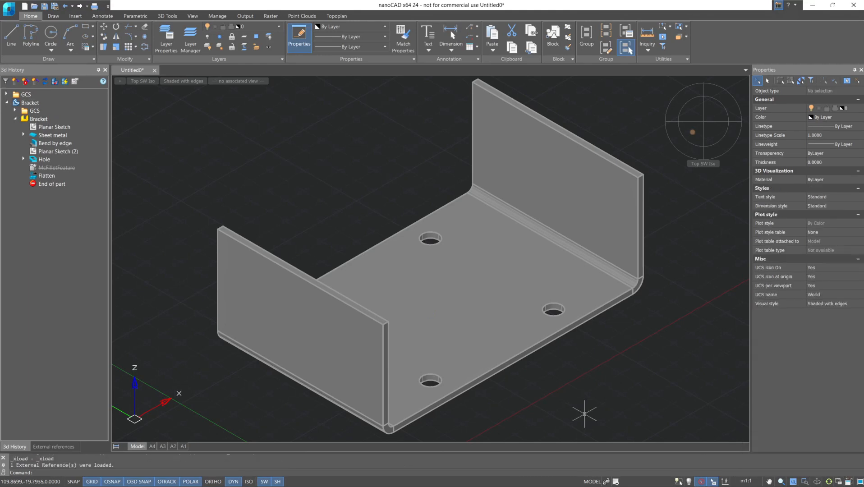
- Insert the Square plug RX-307-1.50 10309447 Assembly drawing as an attached component and place it beside the bracket
click(157, 16)
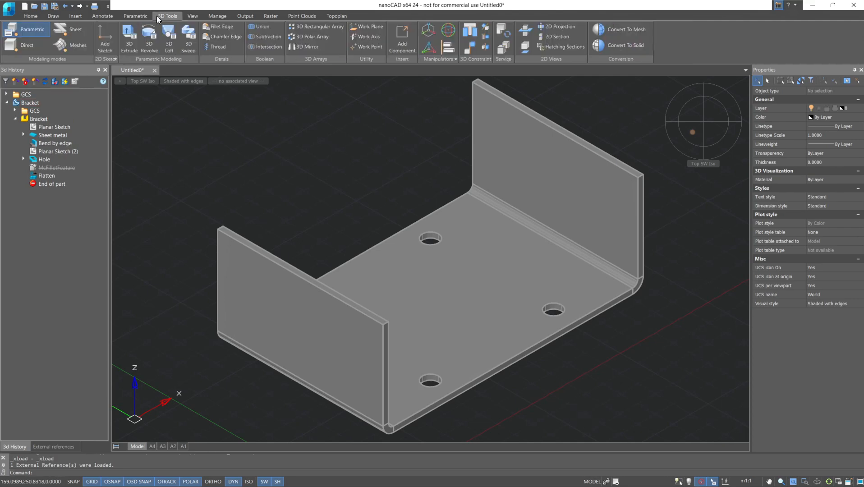
click(396, 47)
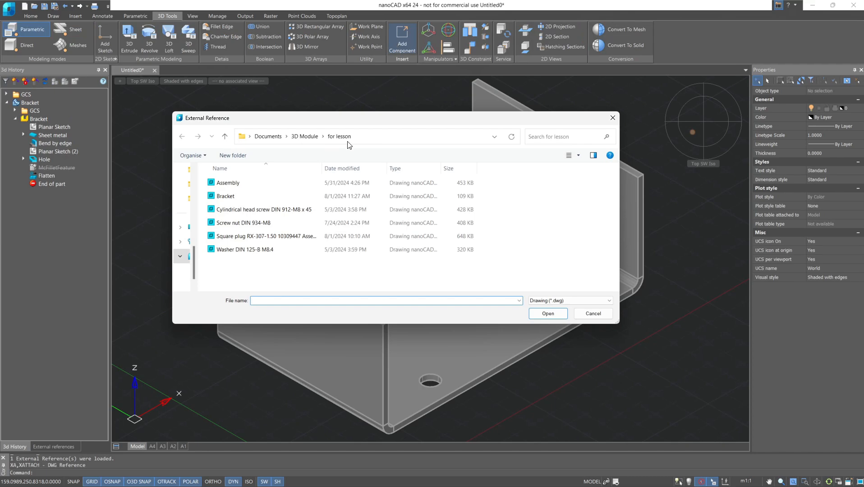
click(314, 236)
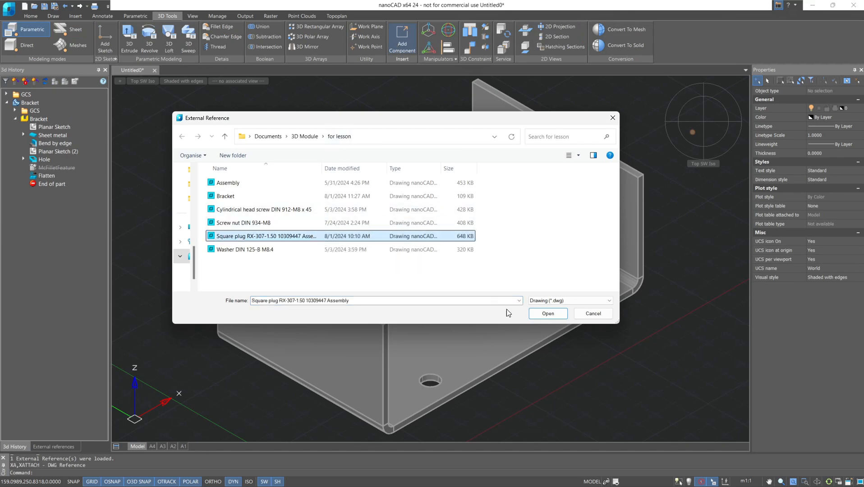
click(549, 316)
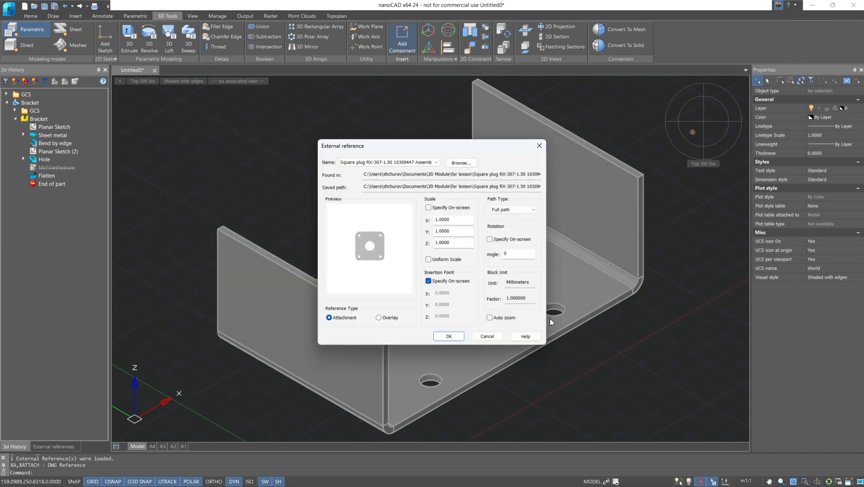
click(446, 339)
scroll(536, 397, down, 5)
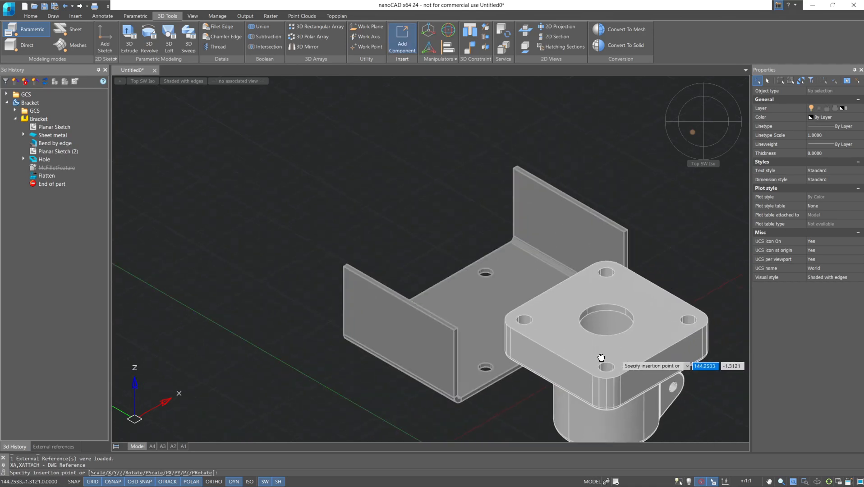
click(508, 354)
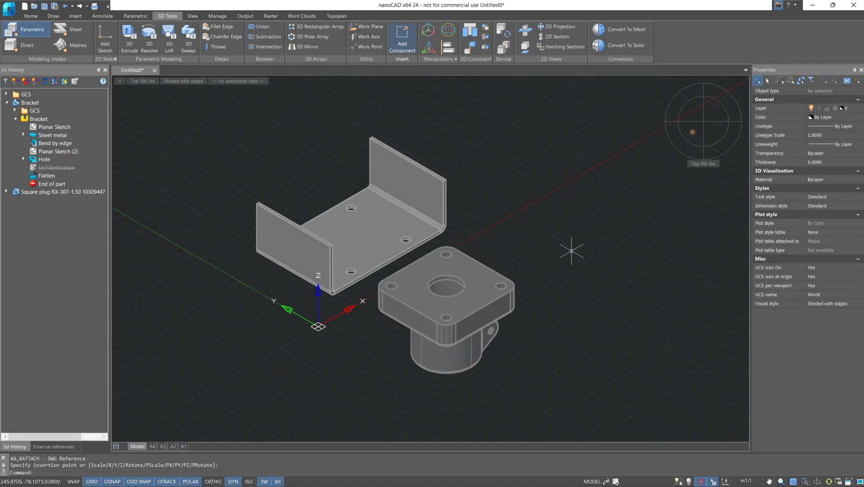
- Select the bracket reference and move it a short distance by its insertion grip
click(364, 237)
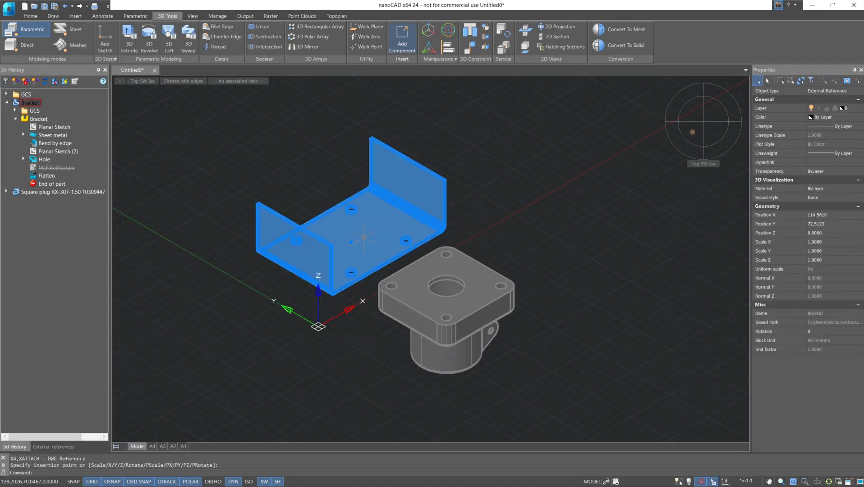
mouse_move(364, 237)
mouse_down()
mouse_move(361, 210)
mouse_move(367, 228)
mouse_up()
click(364, 209)
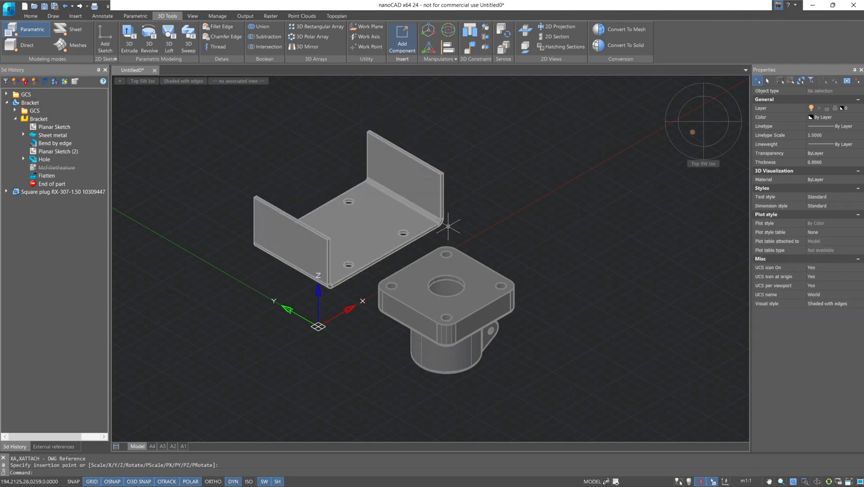
- Place the 3D Scale manipulator for the bracket at the centre of the hole nearest its front corner
click(431, 49)
scroll(405, 177, up, 3)
click(400, 194)
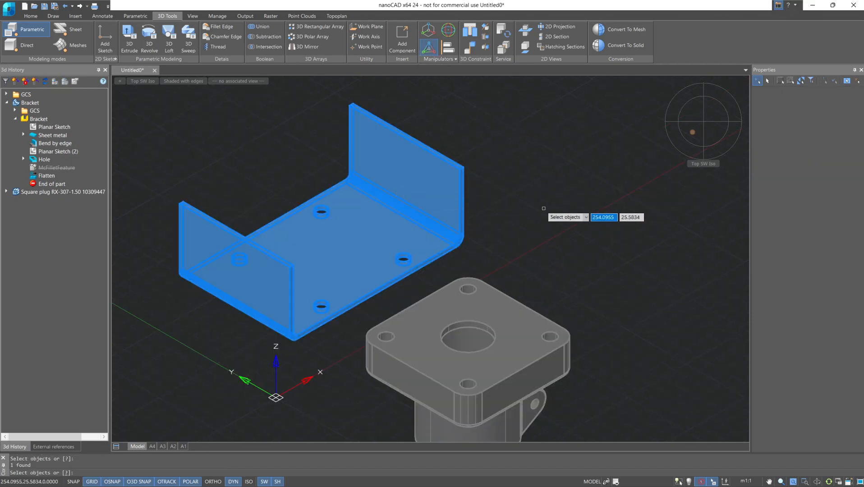
key(Return)
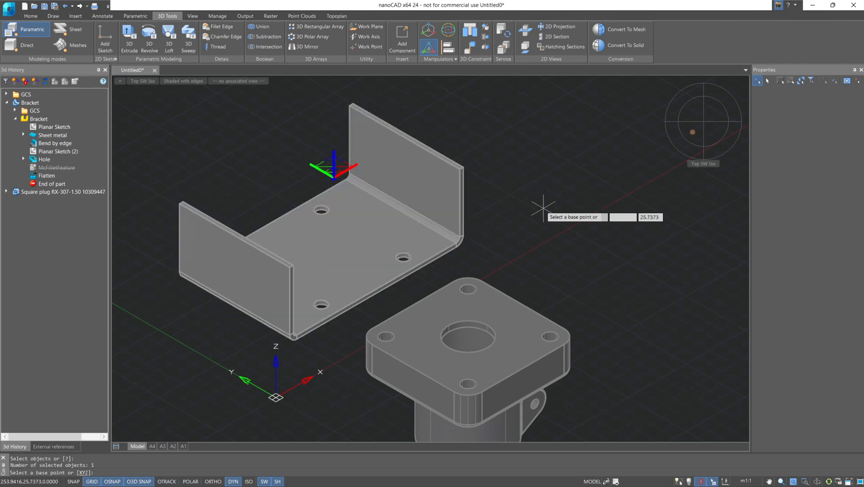
scroll(299, 357, up, 2)
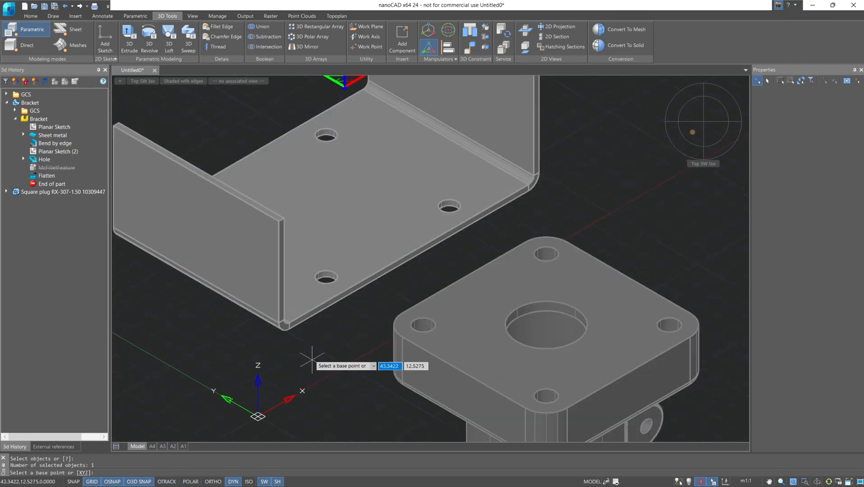
scroll(368, 405, down, 2)
scroll(368, 354, up, 2)
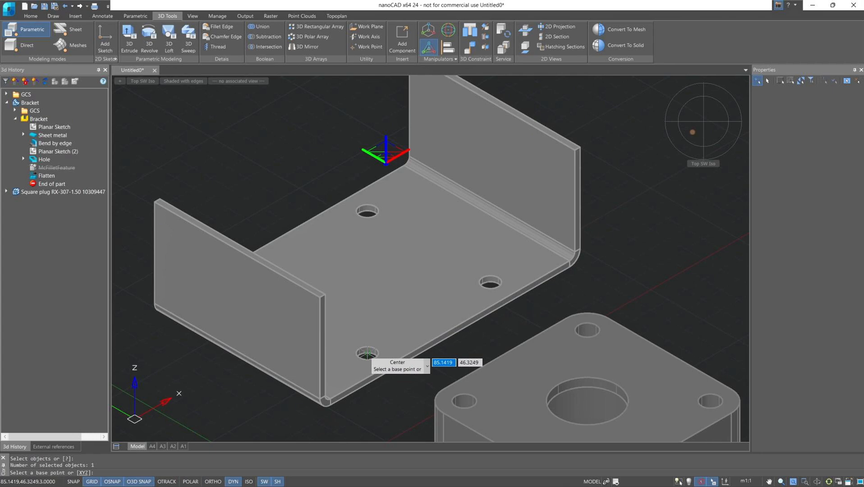
click(367, 353)
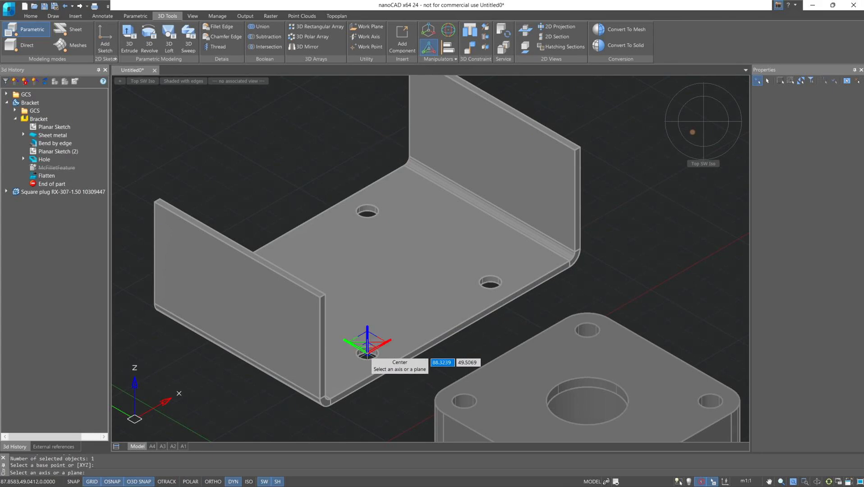
- Scale the bracket by a factor of 0.5 in the XY plane and undo the scaling
scroll(367, 354, up, 2)
click(366, 347)
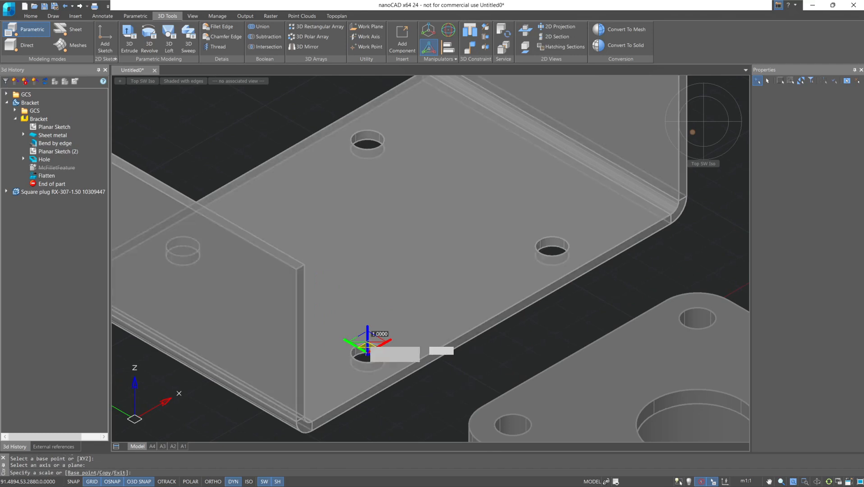
text(0.5)
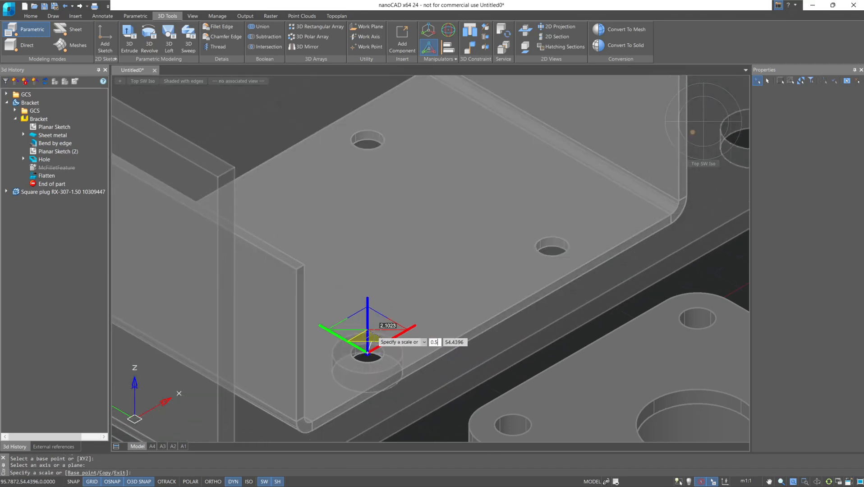
key(Return)
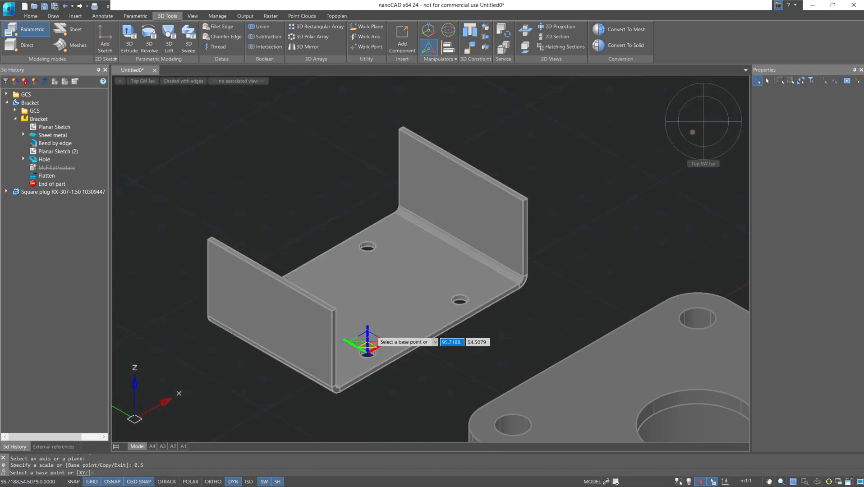
scroll(368, 350, down, 3)
middle_drag(406, 393, 370, 293)
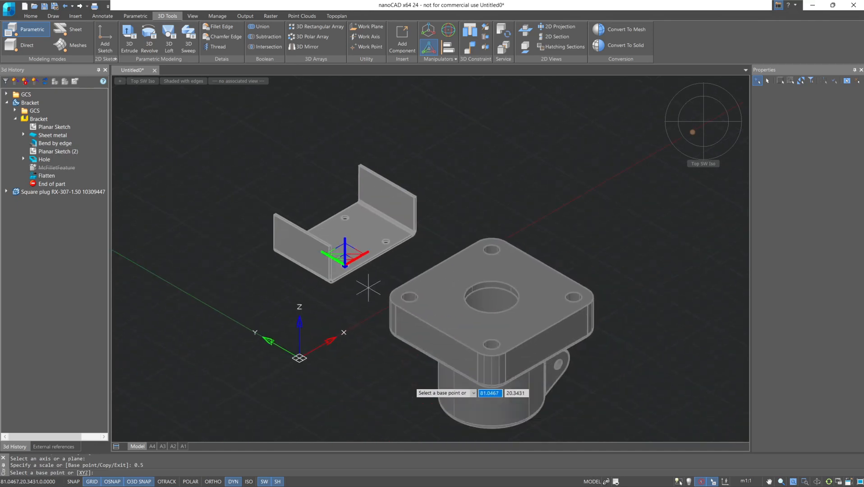
key(Escape)
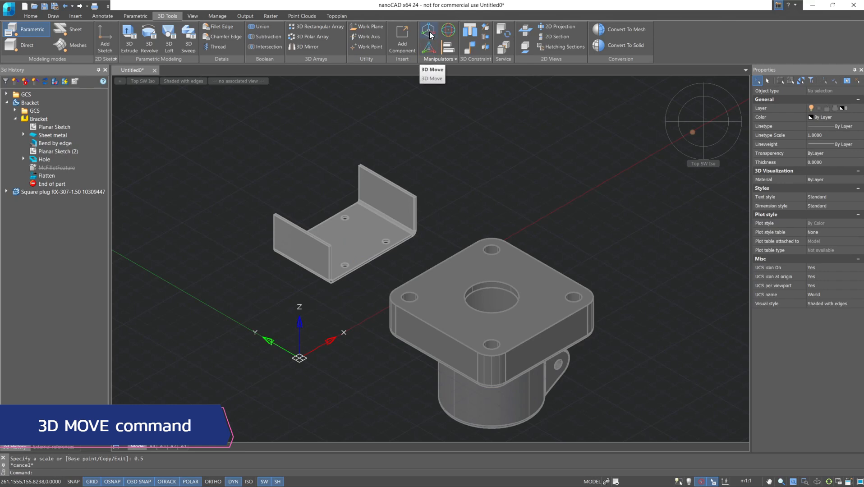
key(ctrl+z)
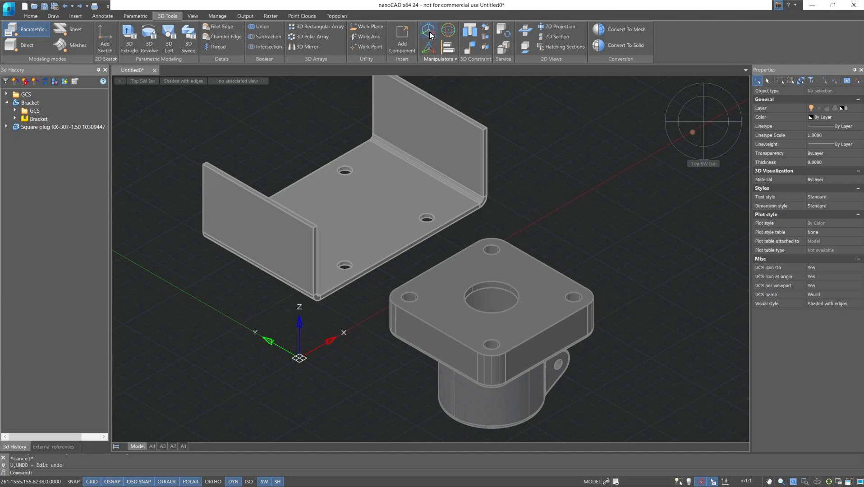
- Move the bracket freehand a short distance along the positive X axis with the 3D Move manipulator
click(431, 35)
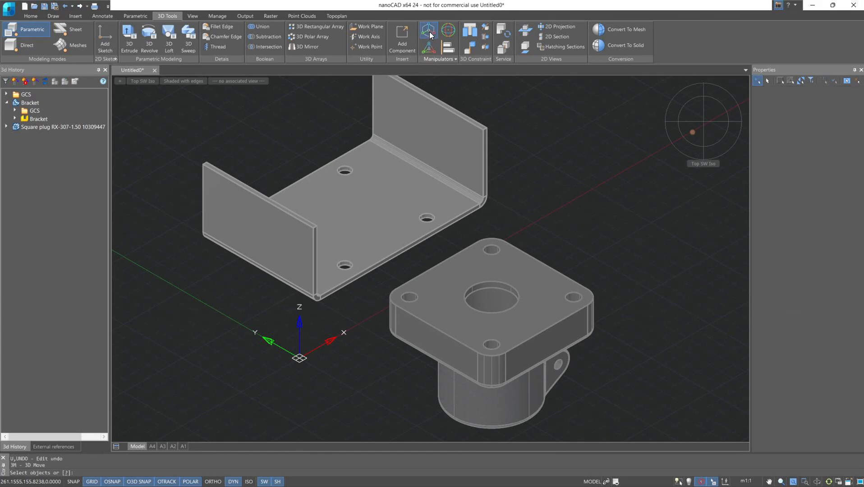
click(474, 168)
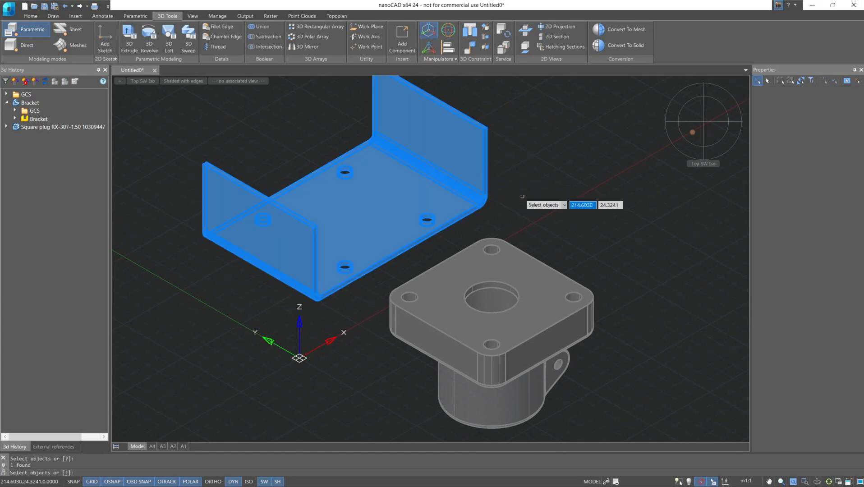
key(Return)
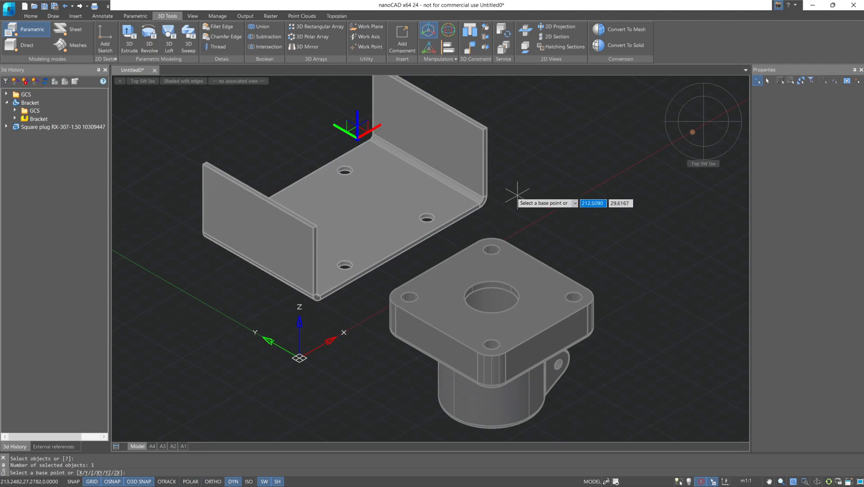
middle_drag(399, 179, 440, 251)
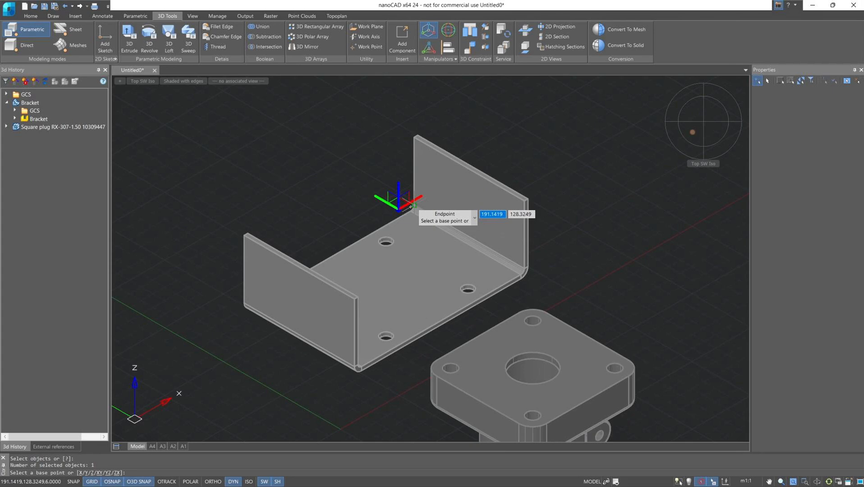
click(411, 206)
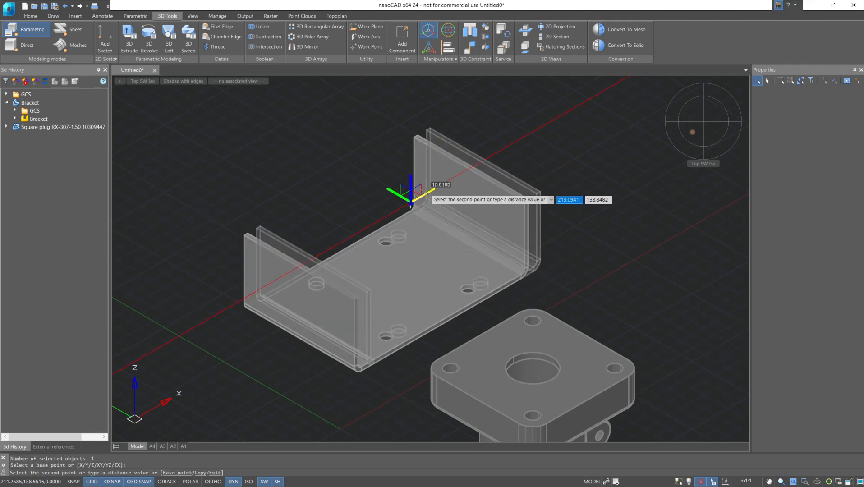
click(489, 161)
- Move the bracket freehand a short distance along the positive Y axis and upward along the Z axis
middle_drag(393, 229, 361, 256)
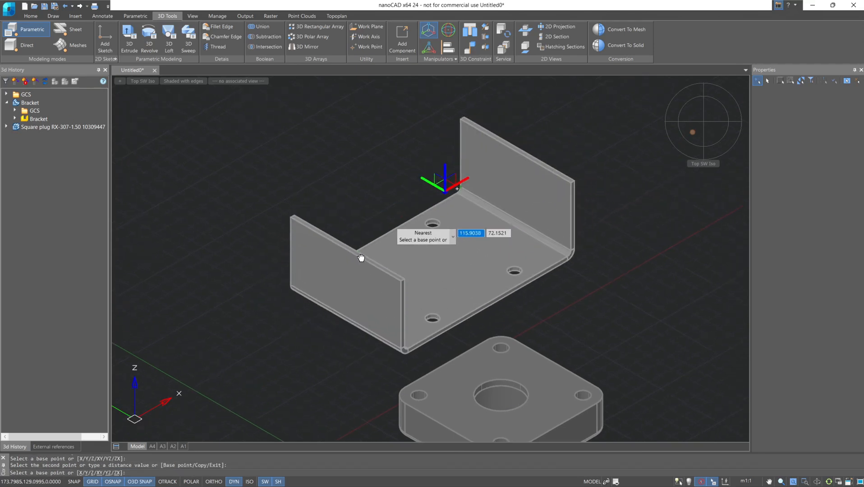
click(429, 183)
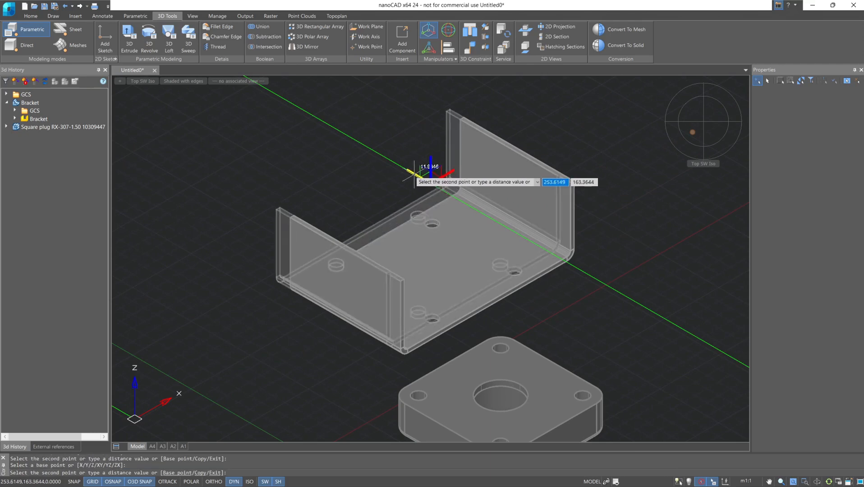
click(396, 164)
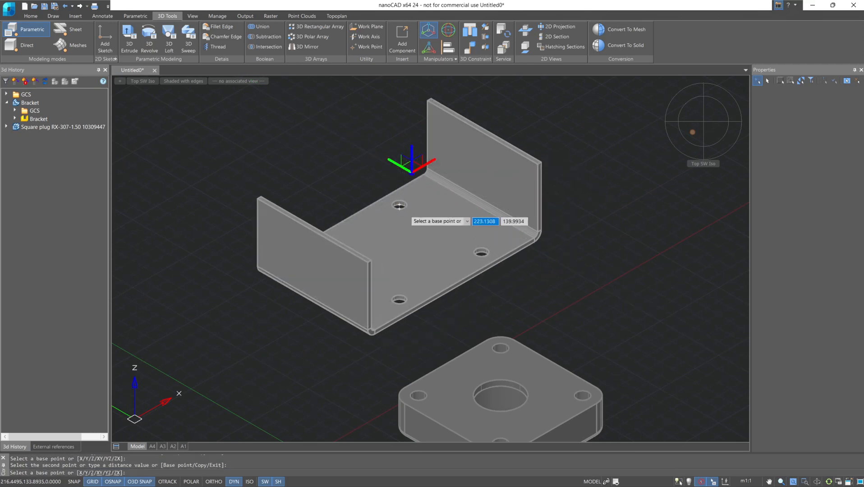
click(411, 150)
click(411, 123)
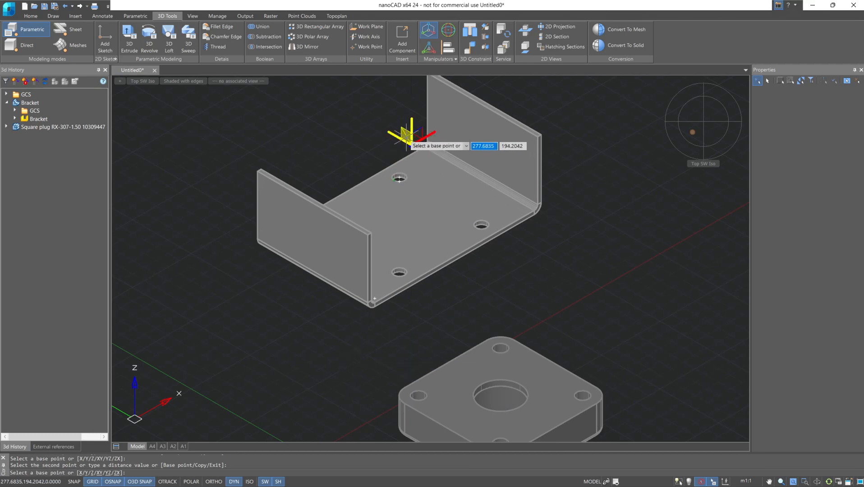
shift+middle_drag(434, 164, 374, 197)
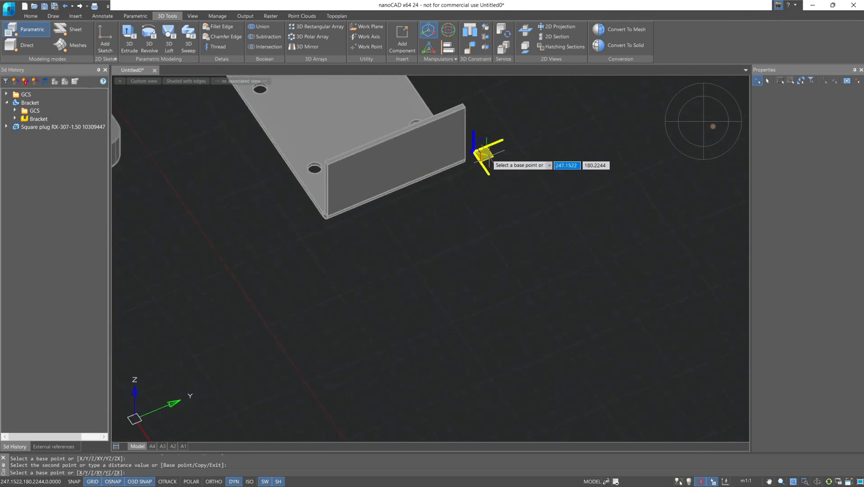
key(Escape)
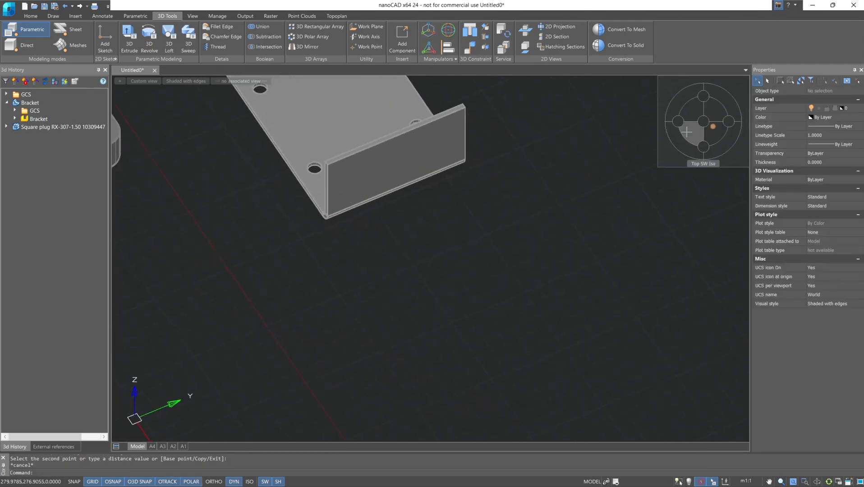
click(686, 131)
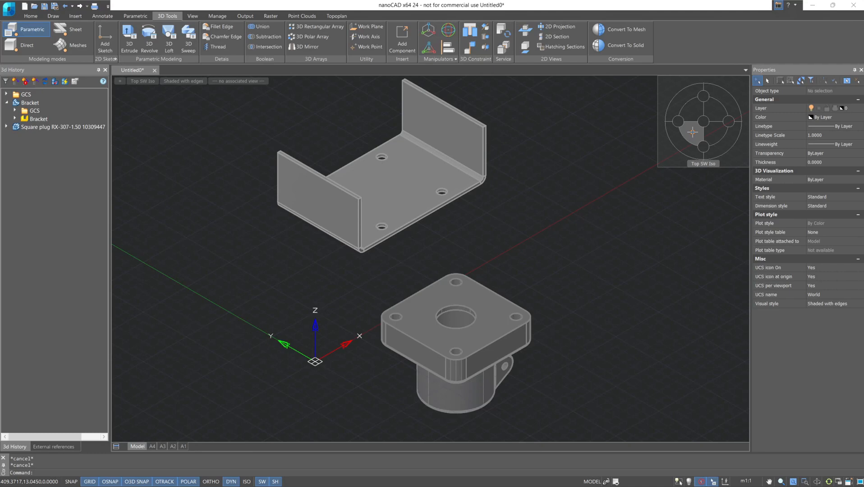
- Move the bracket exactly 25 units along the X axis with 3D Move and undo that move
click(428, 30)
click(473, 153)
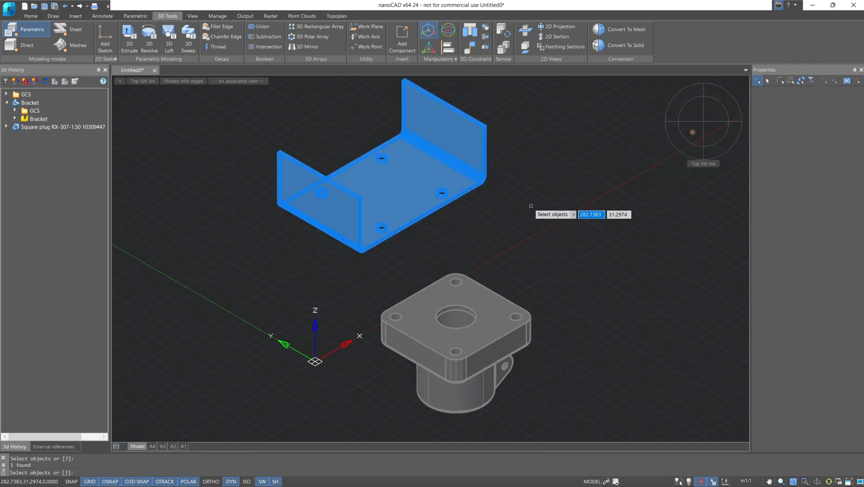
key(Return)
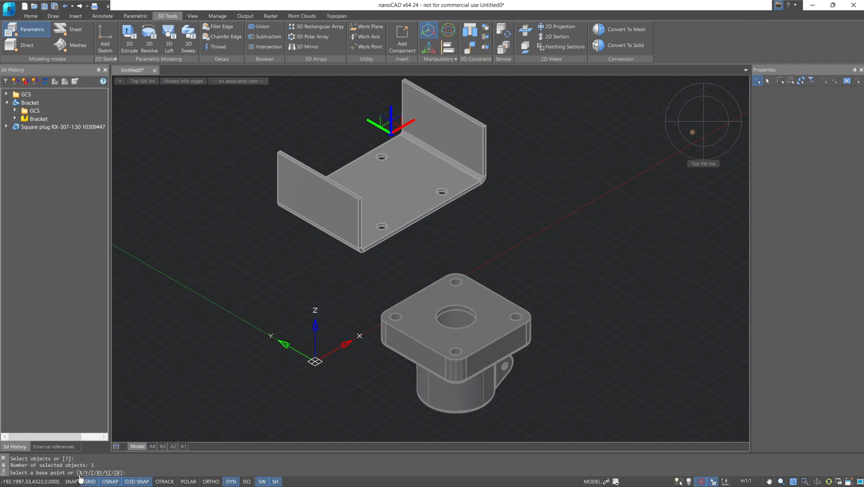
text(x)
key(Return)
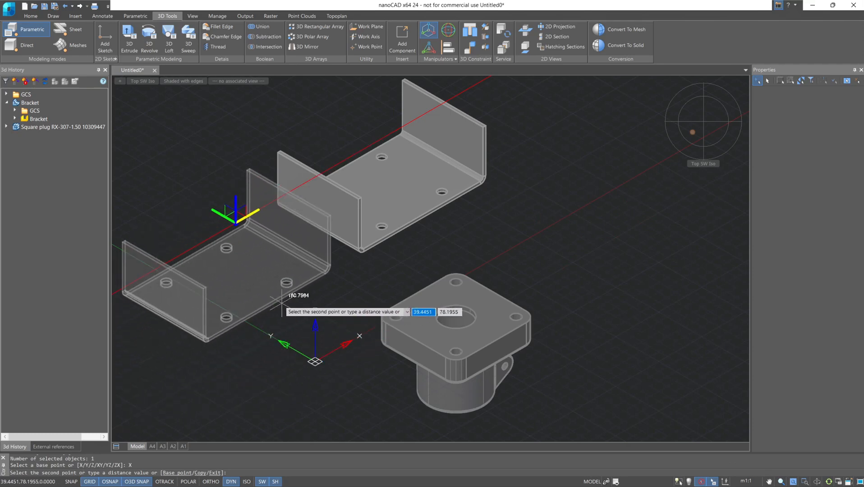
text(25)
key(Return)
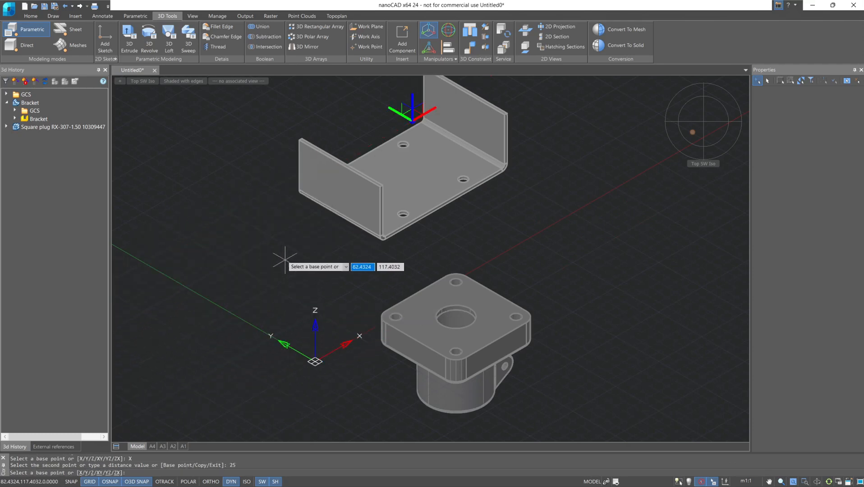
middle_drag(276, 262, 261, 300)
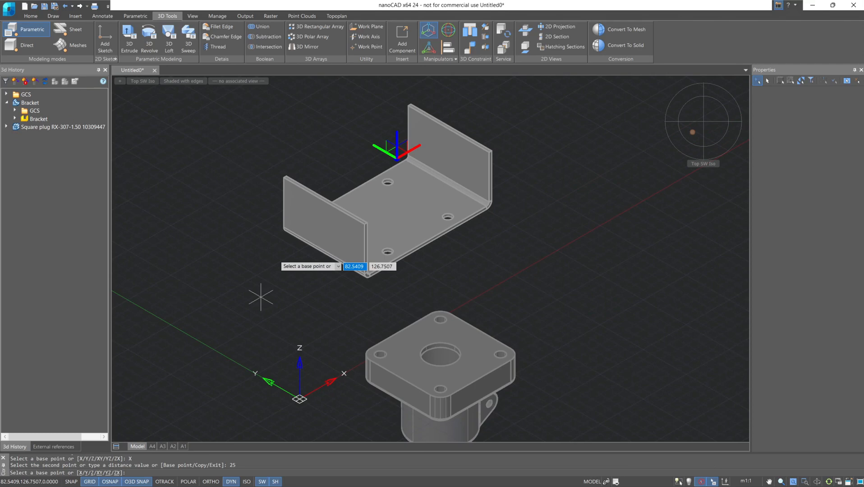
key(Escape)
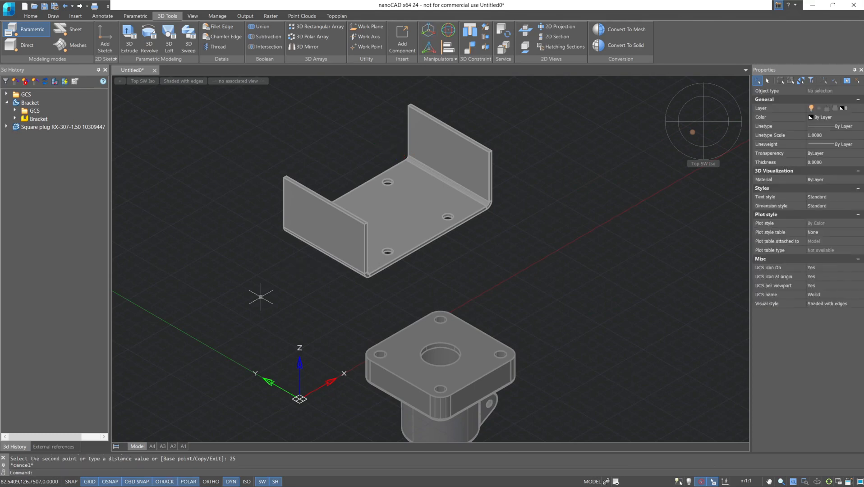
key(ctrl+z)
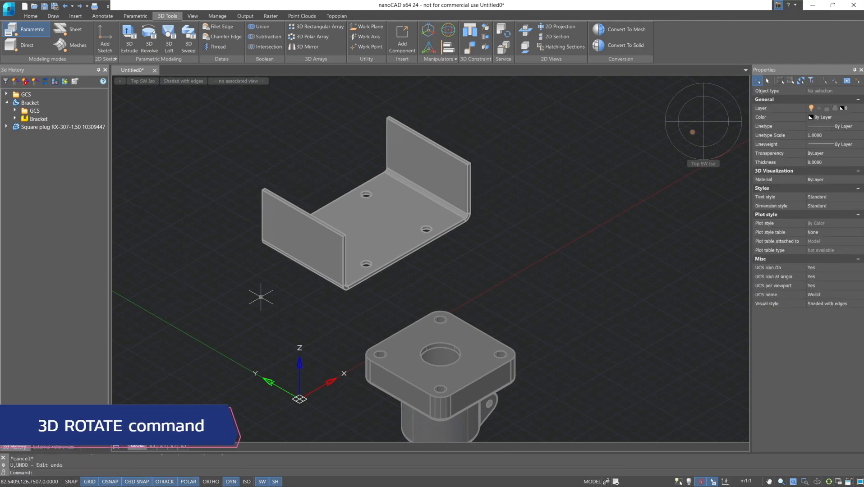
- Rotate the square plug 90 degrees about the Z axis through the centre of its large top hole using 3D Rotate
click(450, 28)
middle_drag(532, 350, 523, 261)
click(455, 286)
key(Return)
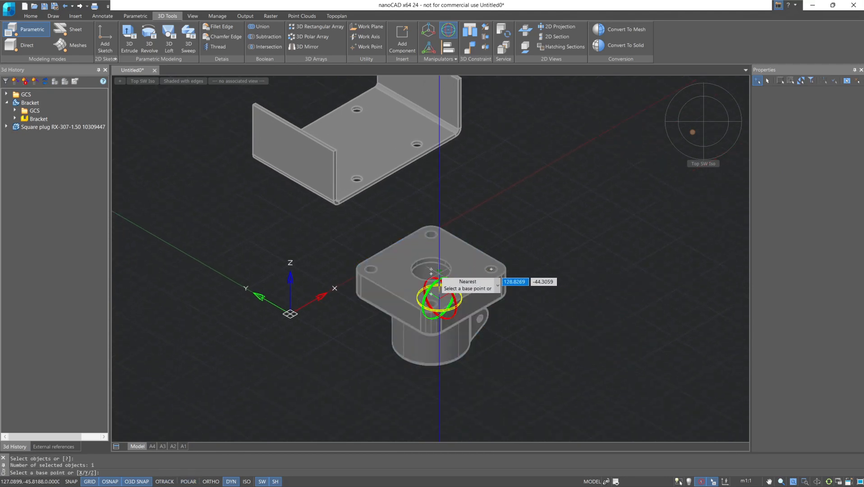
click(431, 294)
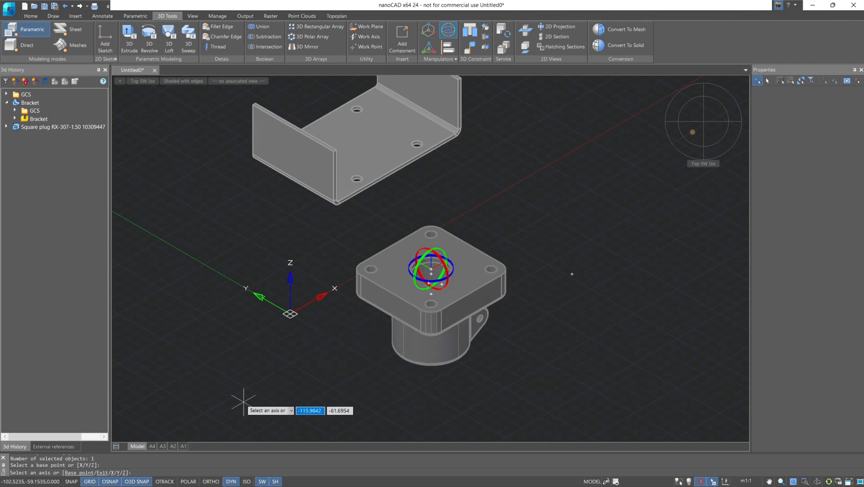
click(124, 475)
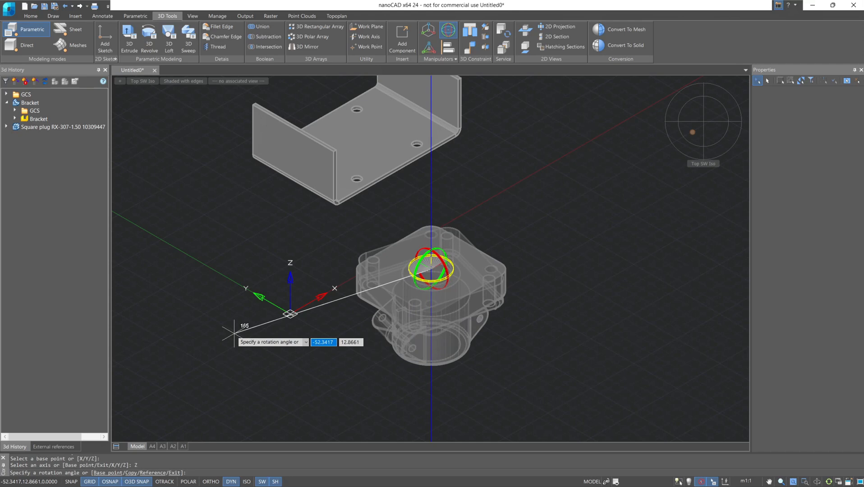
text(90)
key(Return)
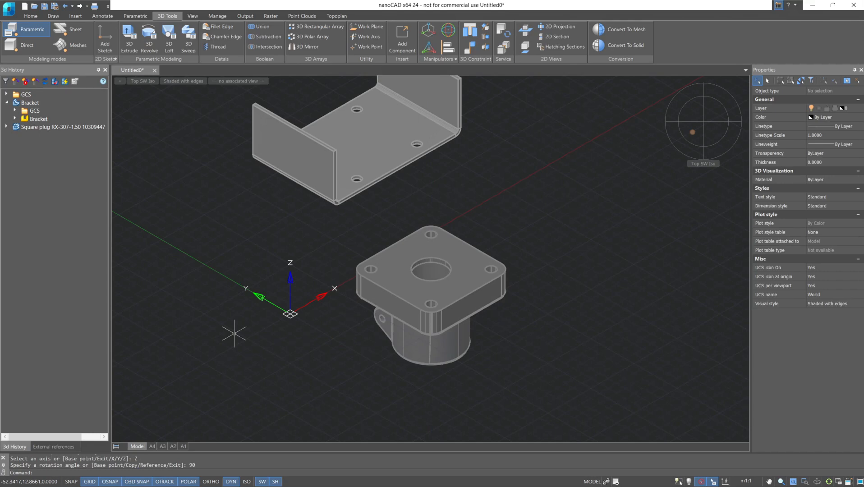
- Rotate the square plug freehand about the Z axis with 3D Rotate and undo that rotation
click(453, 33)
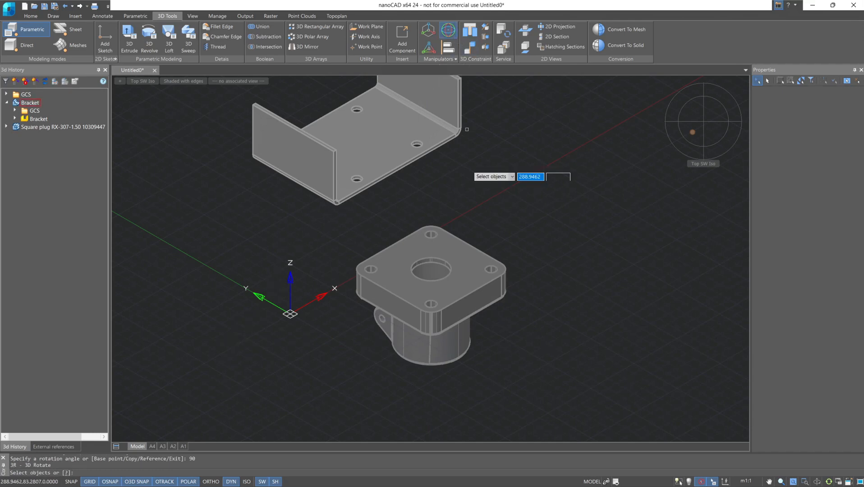
click(451, 334)
key(Return)
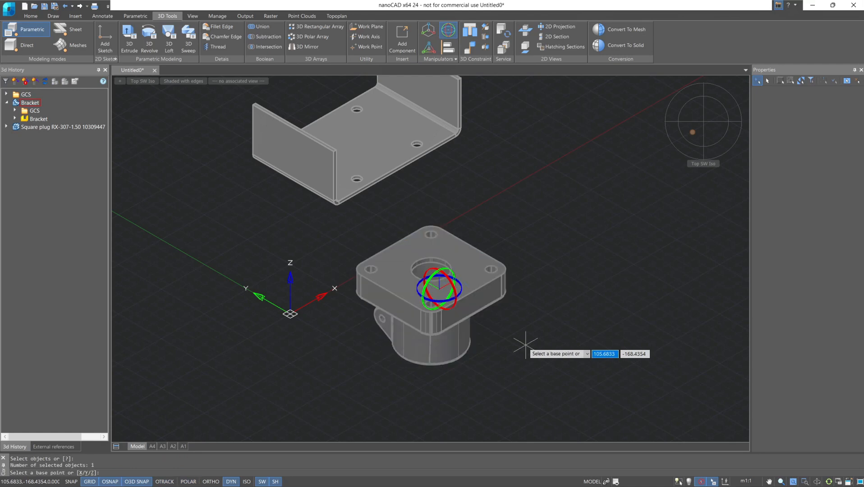
click(439, 301)
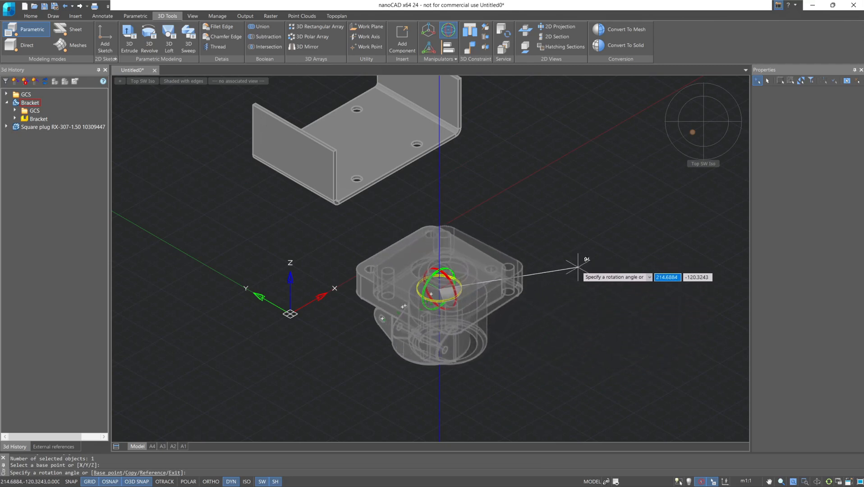
click(597, 314)
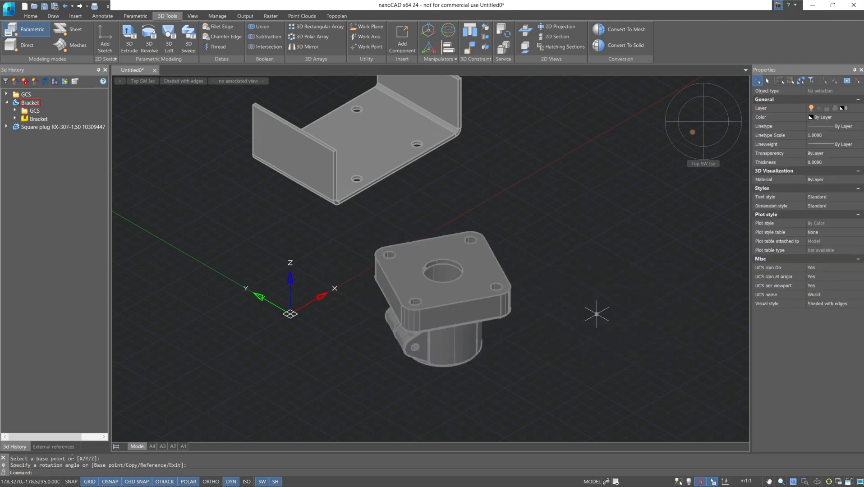
key(ctrl+z)
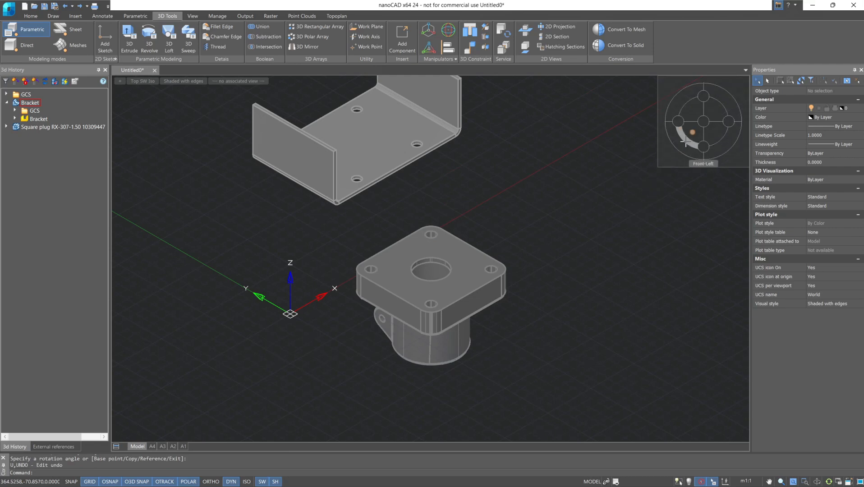
middle_drag(693, 131, 717, 179)
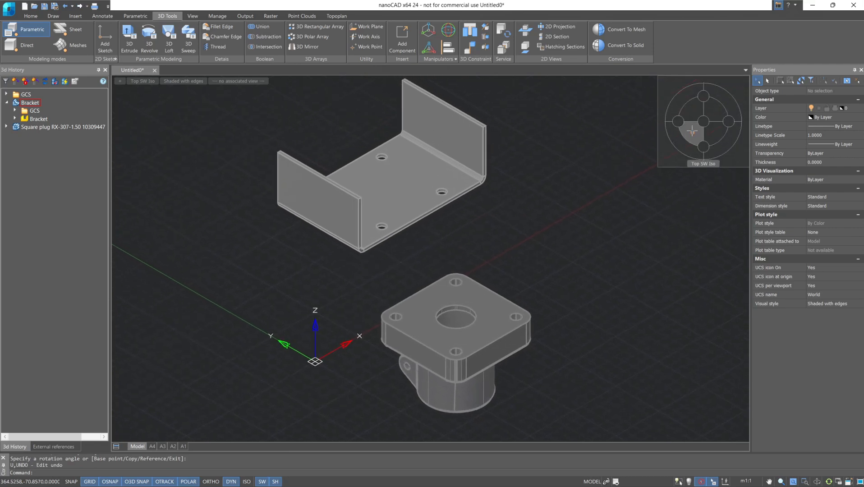